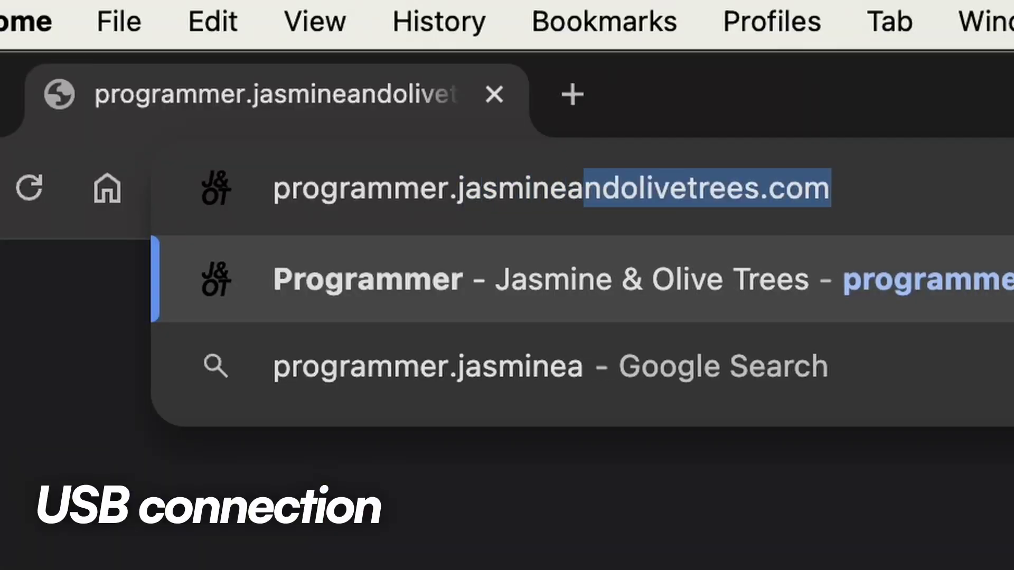
Step: Load jasmineandolivetrees.com in the browser to reach the 4HP Gates firmware programmer page
text(rees.com)
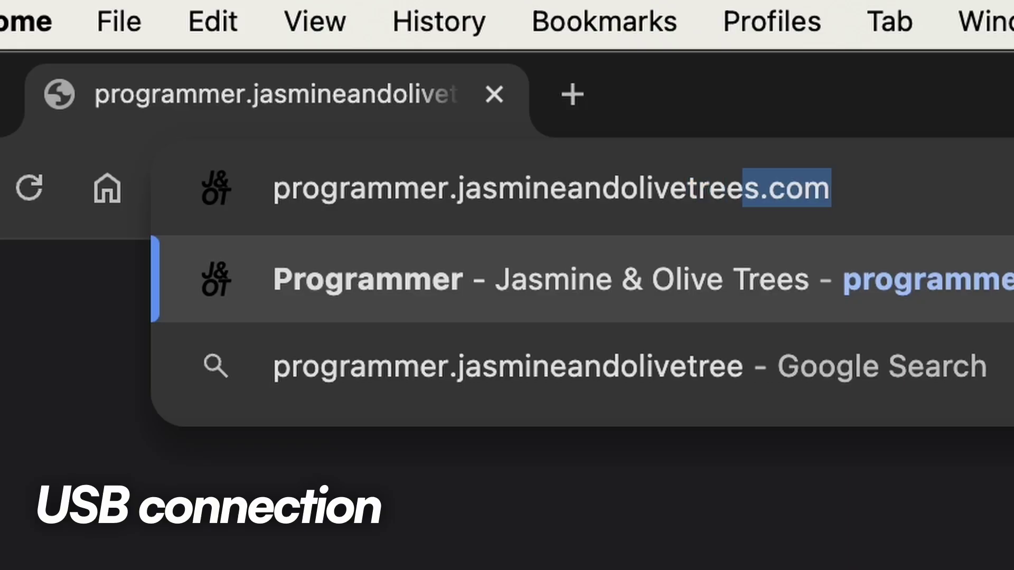
key(Return)
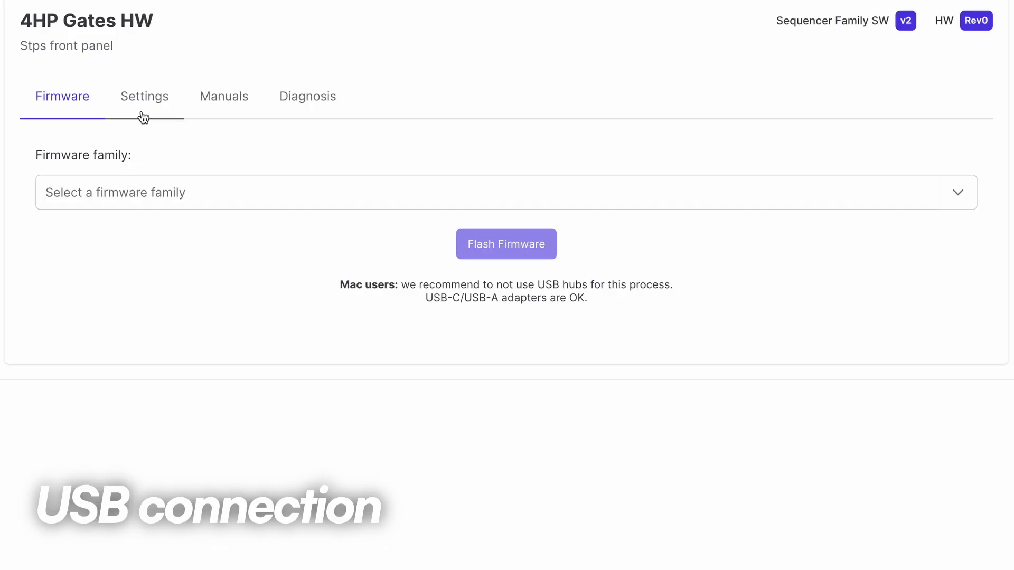
Step: In Settings, try the fill and clear buttons on the first three step rows
click(144, 104)
scroll(426, 378, down, 5)
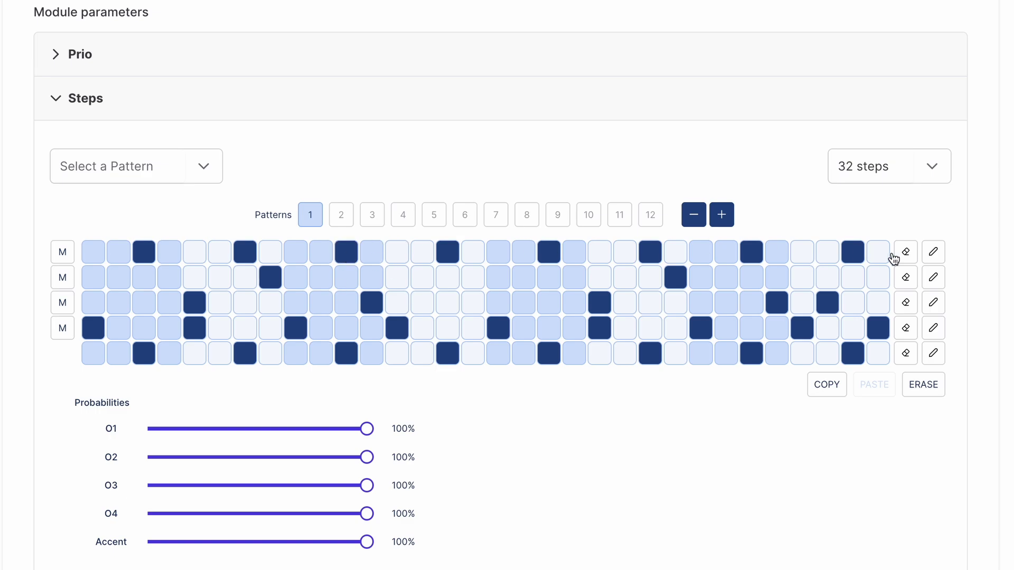
click(932, 256)
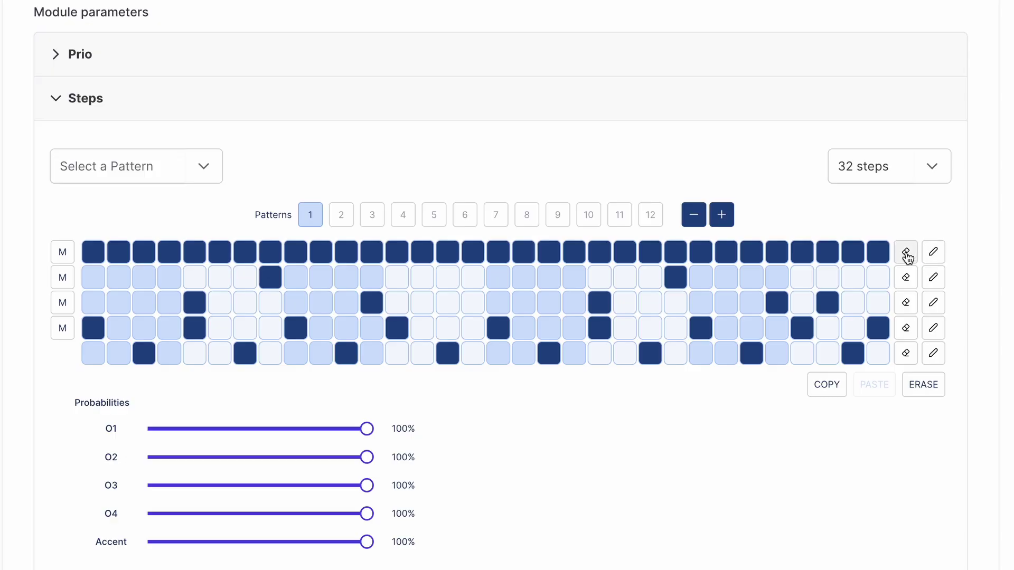
click(907, 256)
click(906, 301)
click(933, 302)
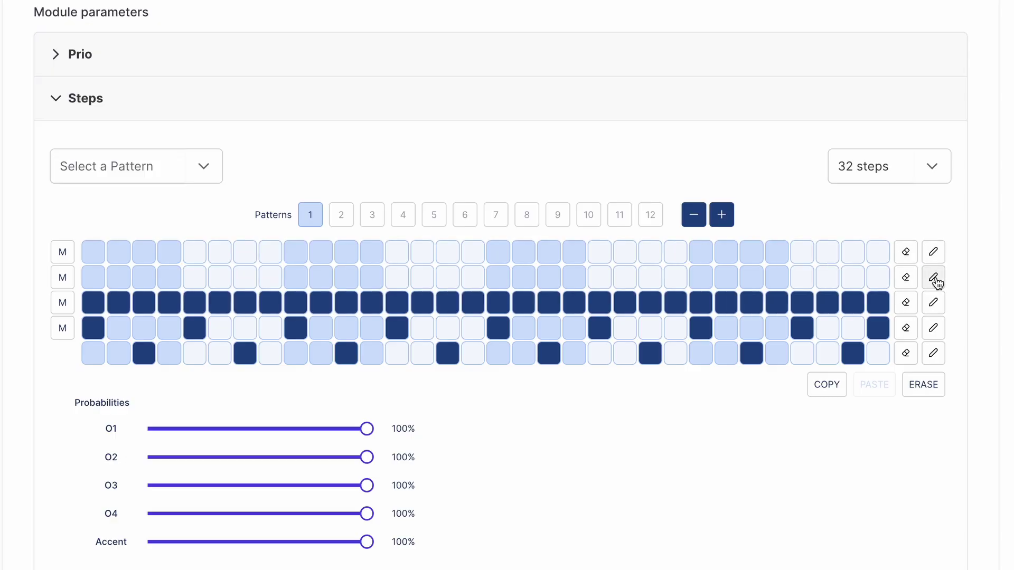
click(933, 277)
click(933, 252)
click(911, 281)
click(906, 302)
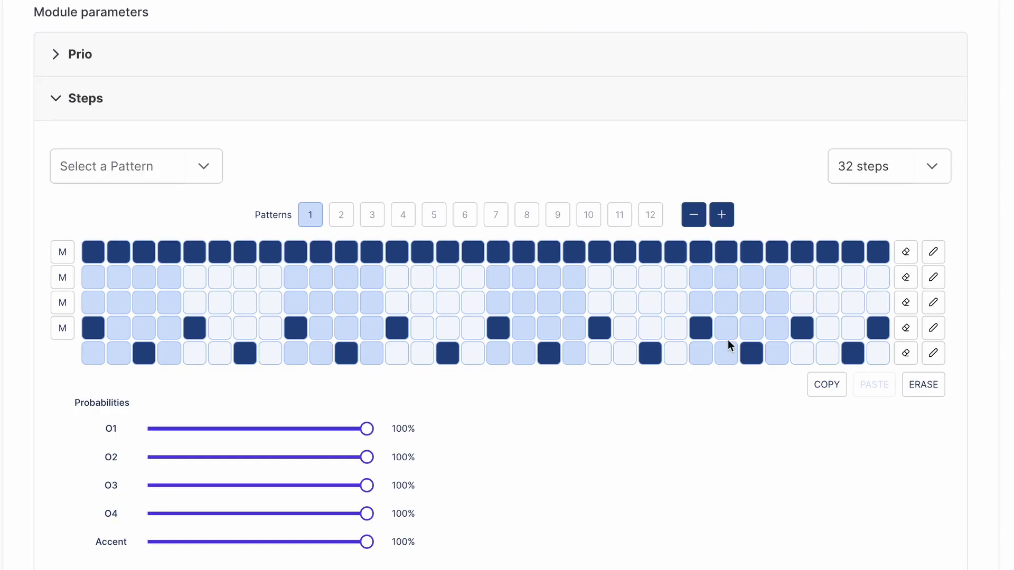
Step: Erase pattern 1 and paste pattern 2's steps into it
click(932, 390)
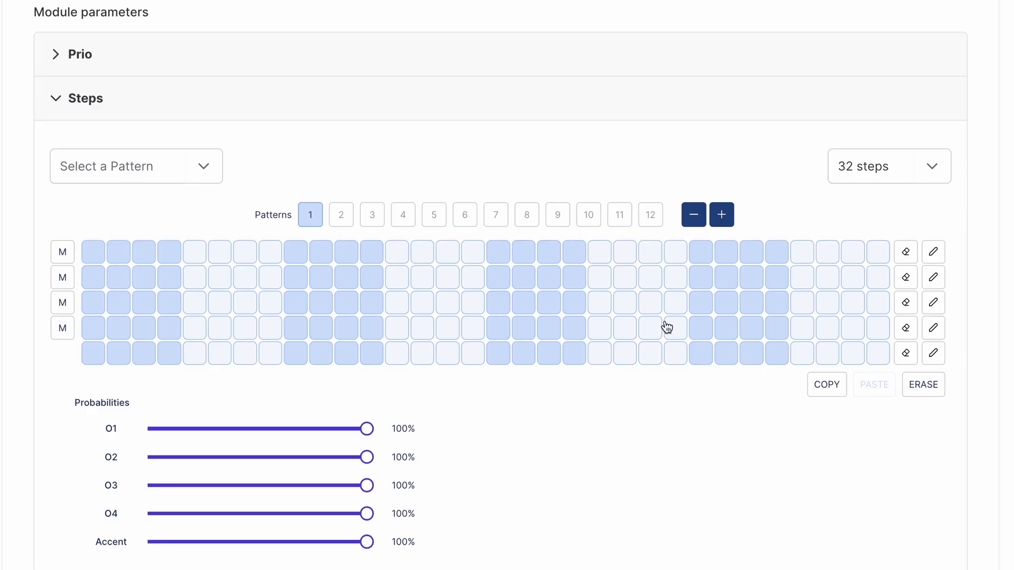
click(344, 219)
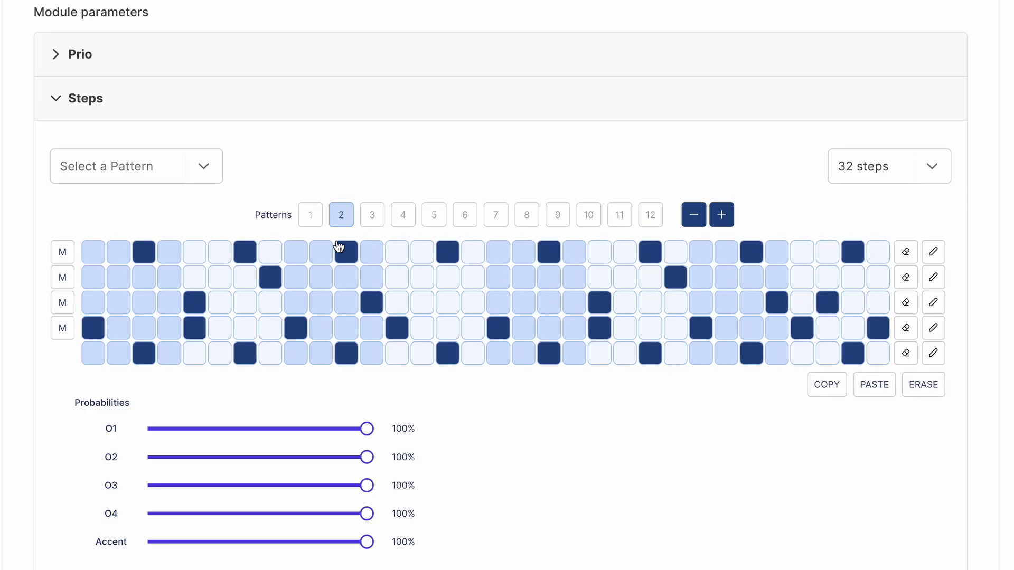
click(313, 220)
click(877, 386)
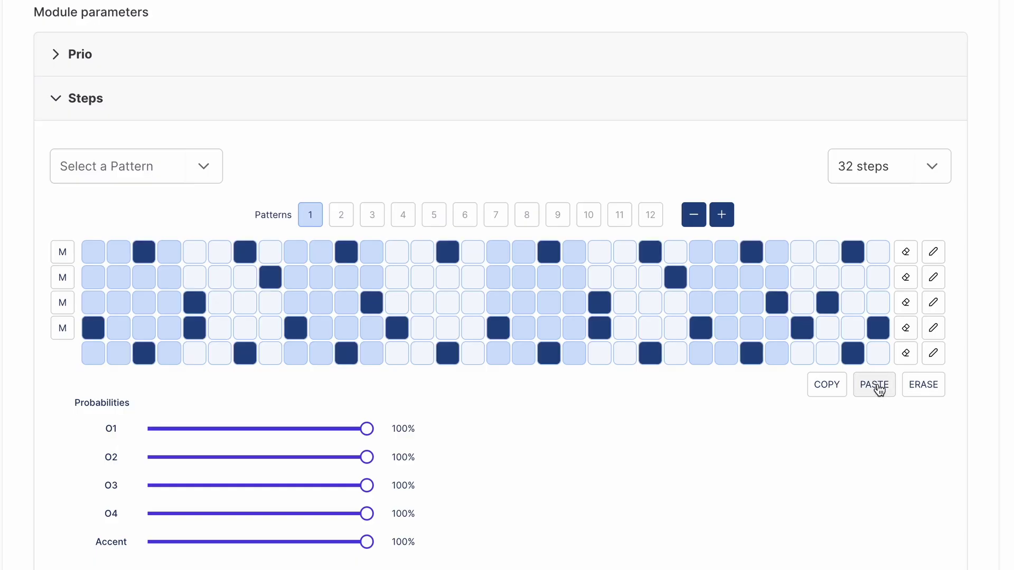
click(884, 173)
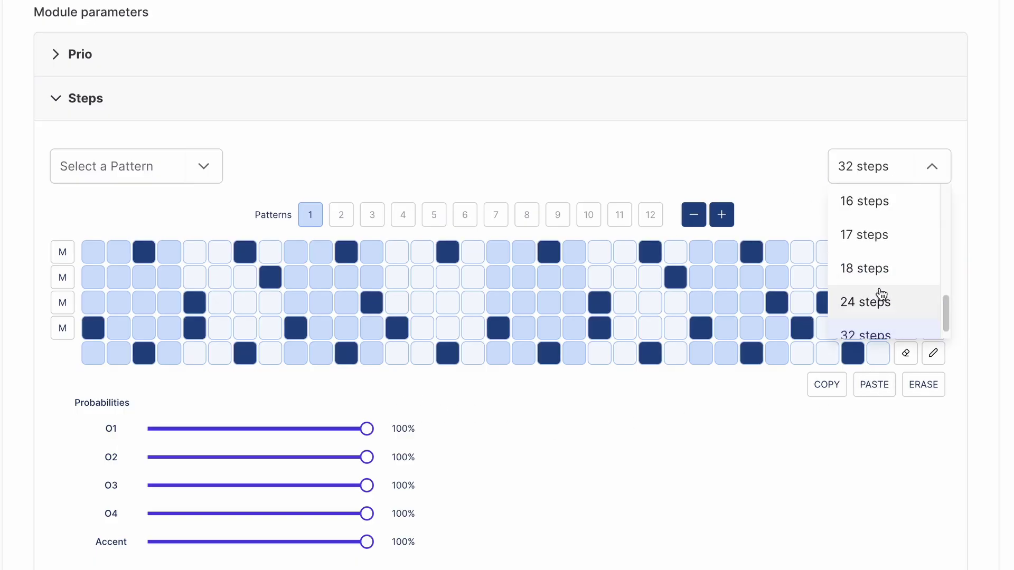
click(879, 300)
click(898, 166)
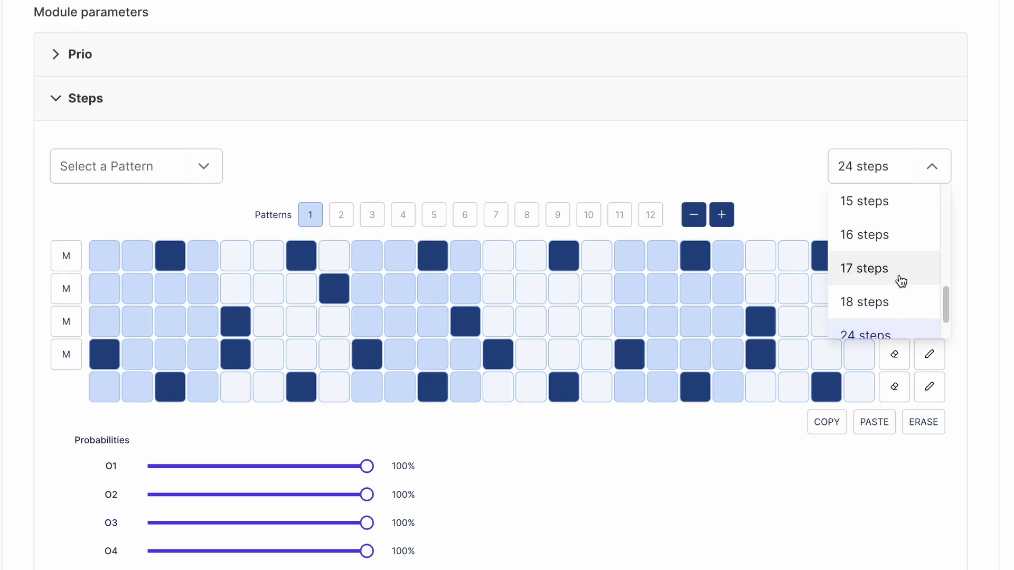
click(900, 280)
click(908, 174)
scroll(882, 301, down, 2)
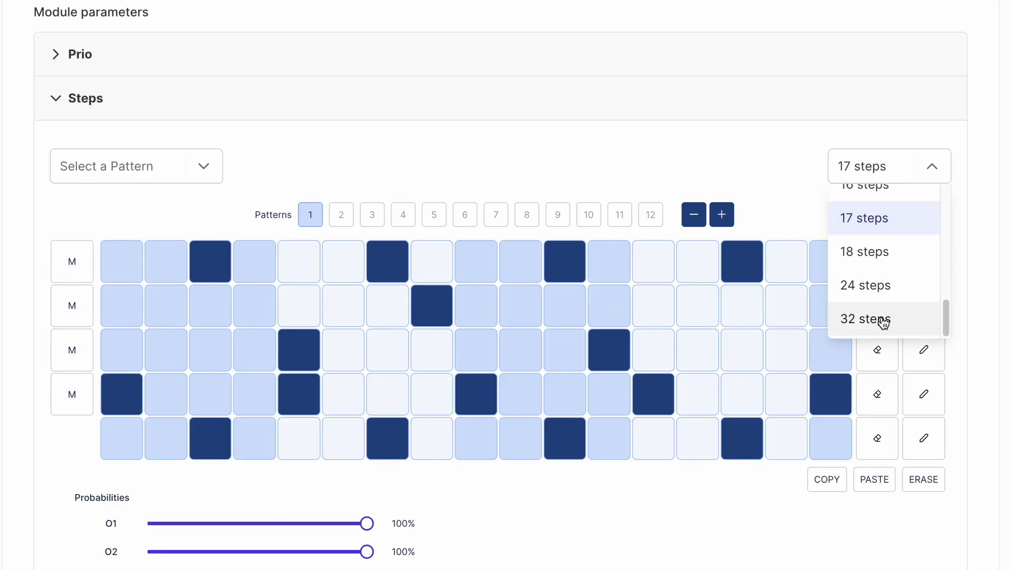
click(882, 319)
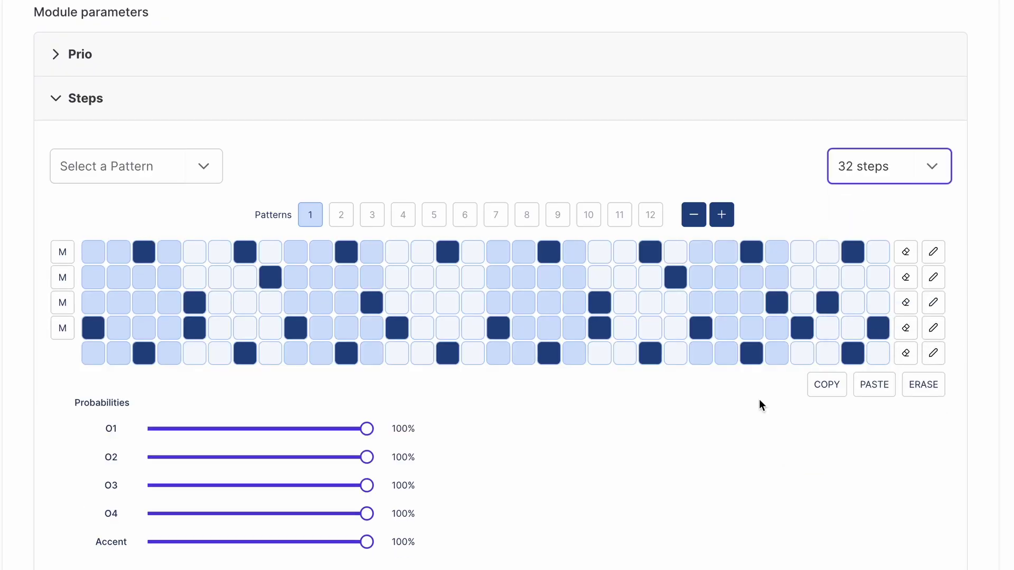
click(734, 222)
click(735, 223)
click(751, 220)
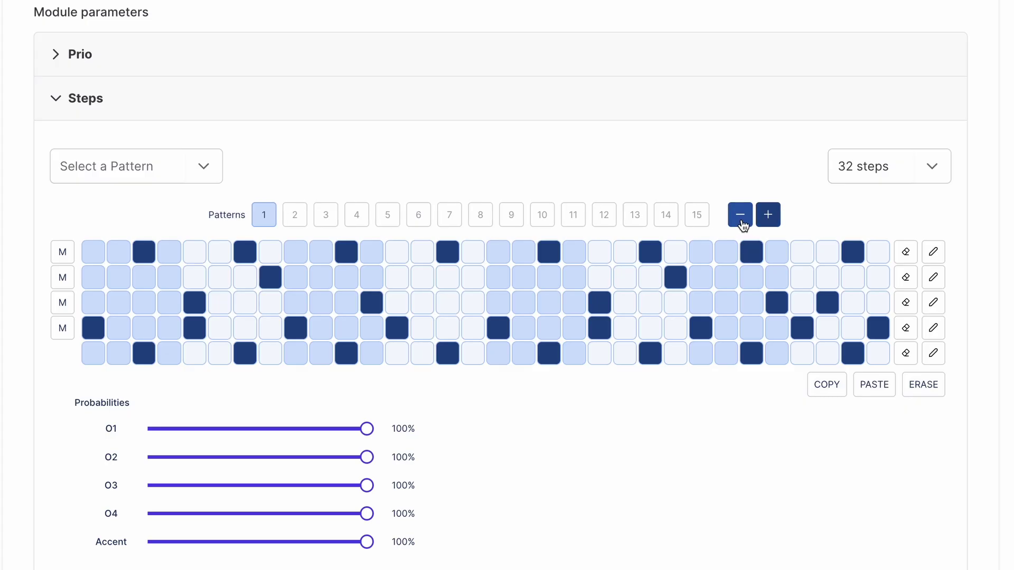
click(741, 222)
click(723, 221)
click(709, 220)
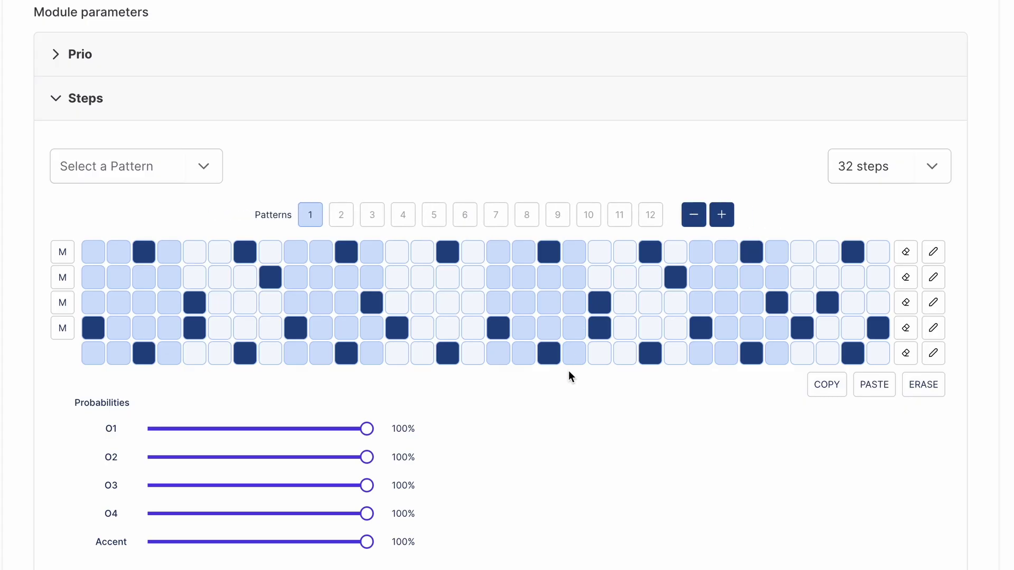
drag(367, 428, 305, 430)
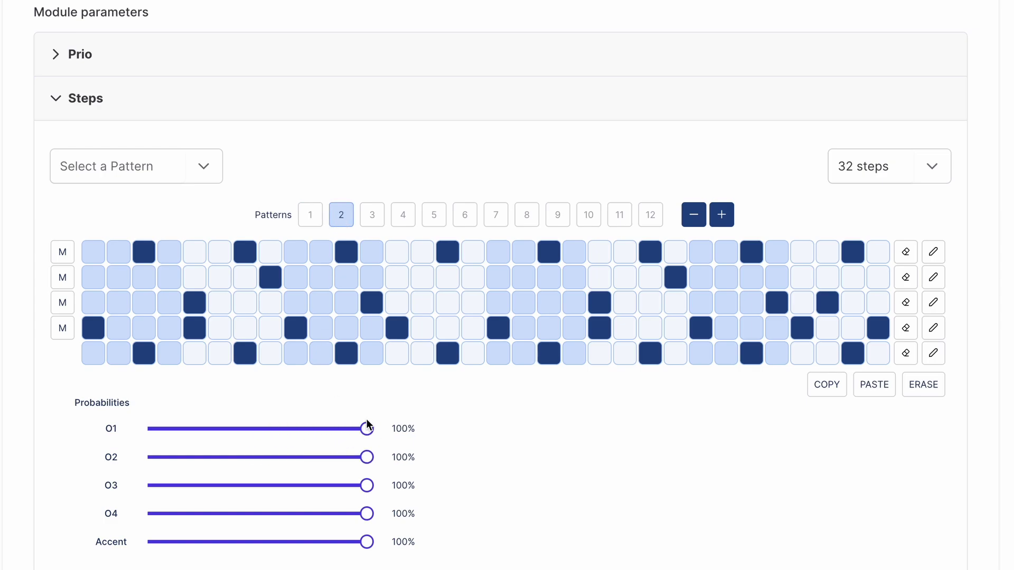
Step: Switch between patterns 1, 2 and 3 to compare their probability settings
click(311, 213)
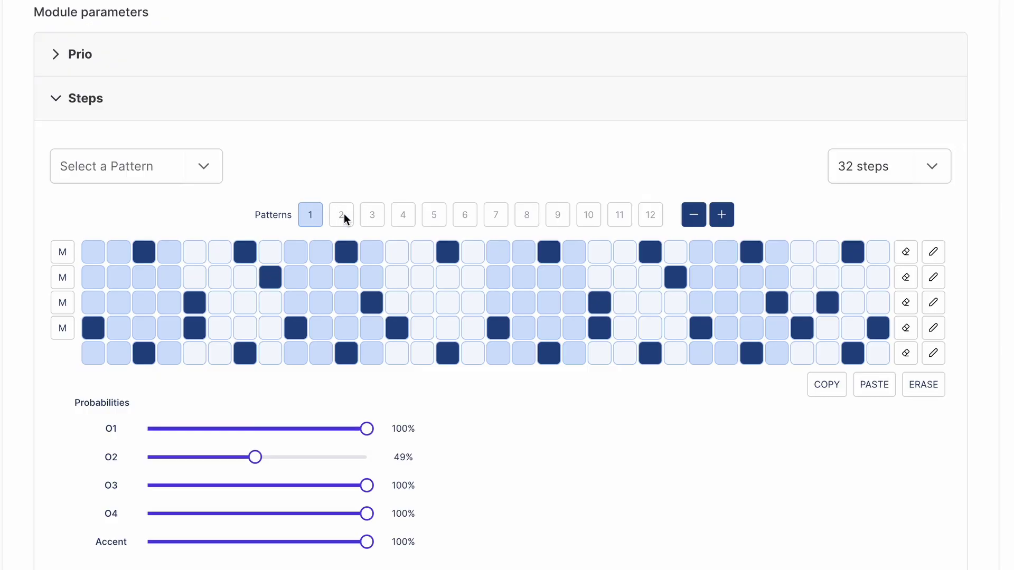
click(343, 214)
click(374, 216)
click(311, 216)
click(338, 219)
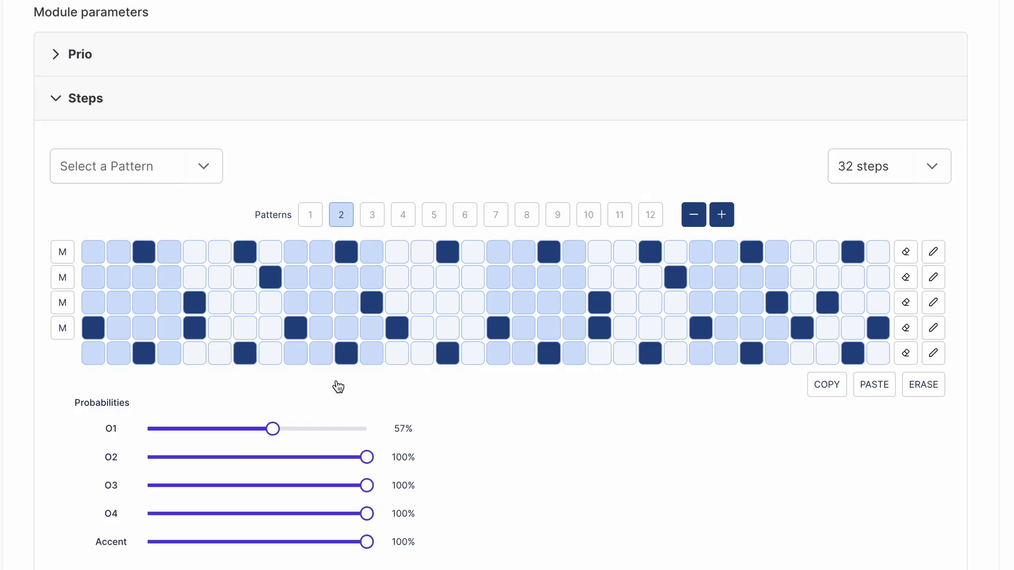
click(311, 217)
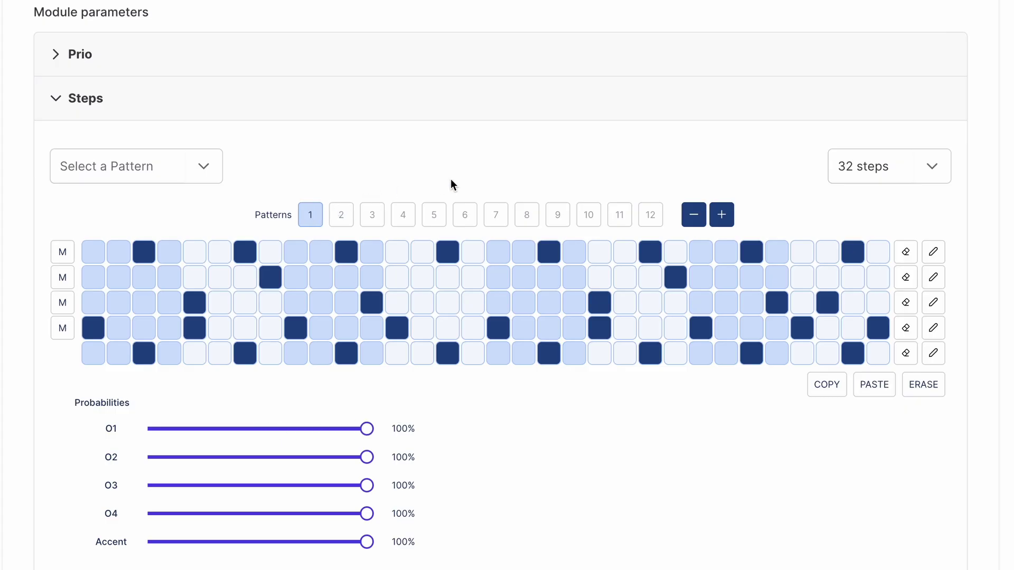
click(199, 175)
Step: Load the House preset, fill its top row, and view patterns 2, 3 and 5
drag(219, 194, 217, 212)
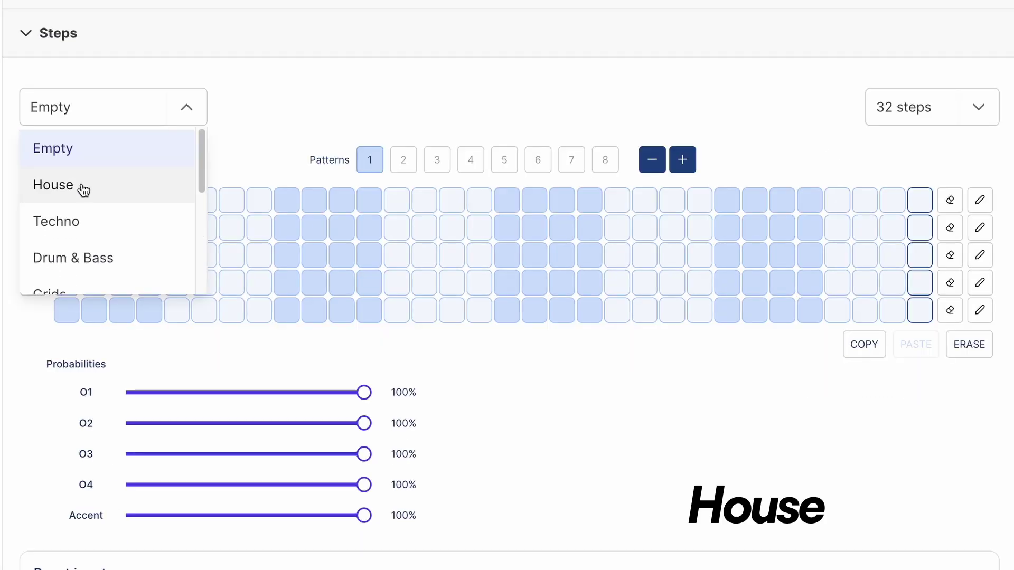
click(110, 240)
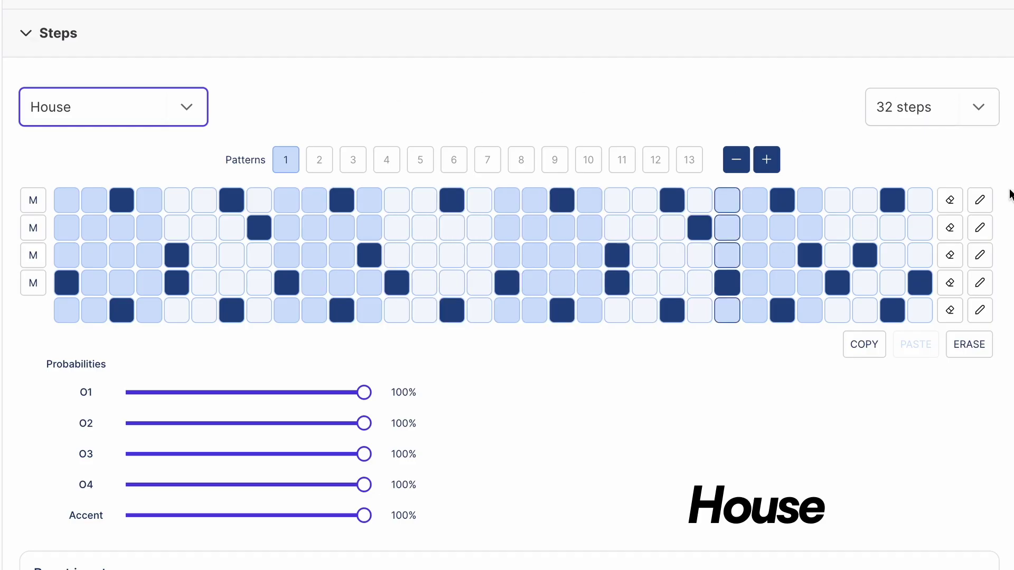
click(983, 204)
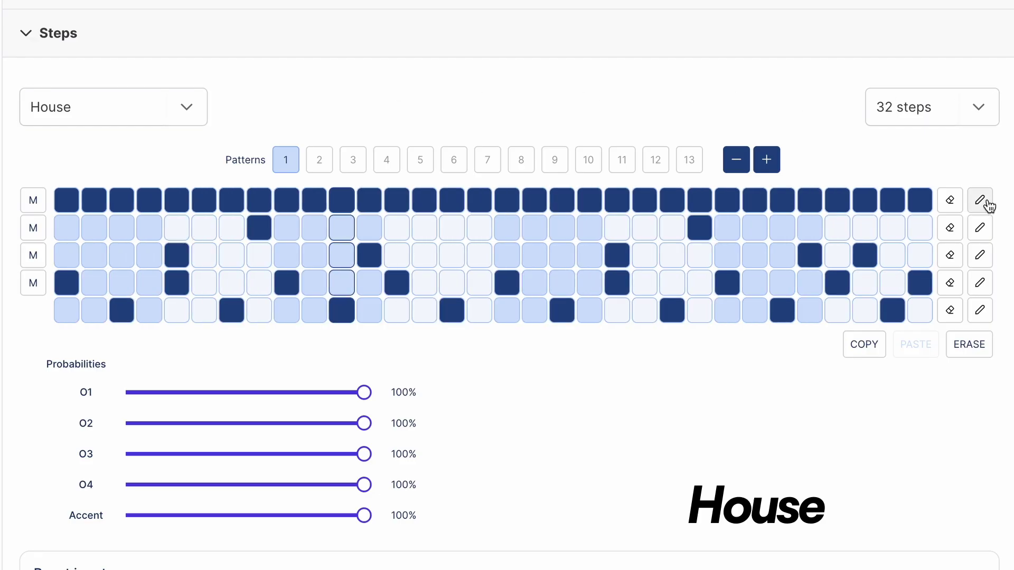
click(322, 159)
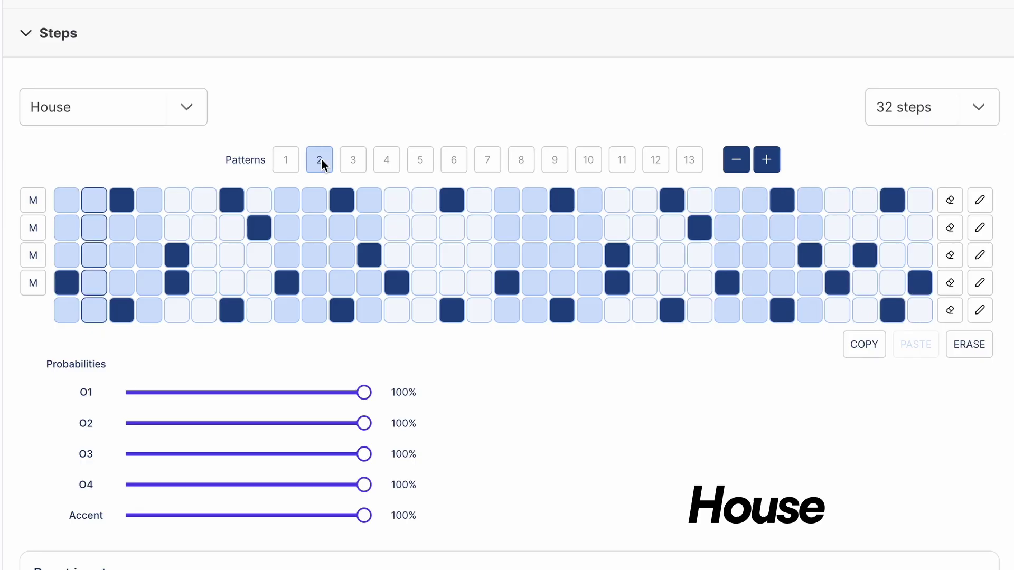
click(353, 161)
click(419, 165)
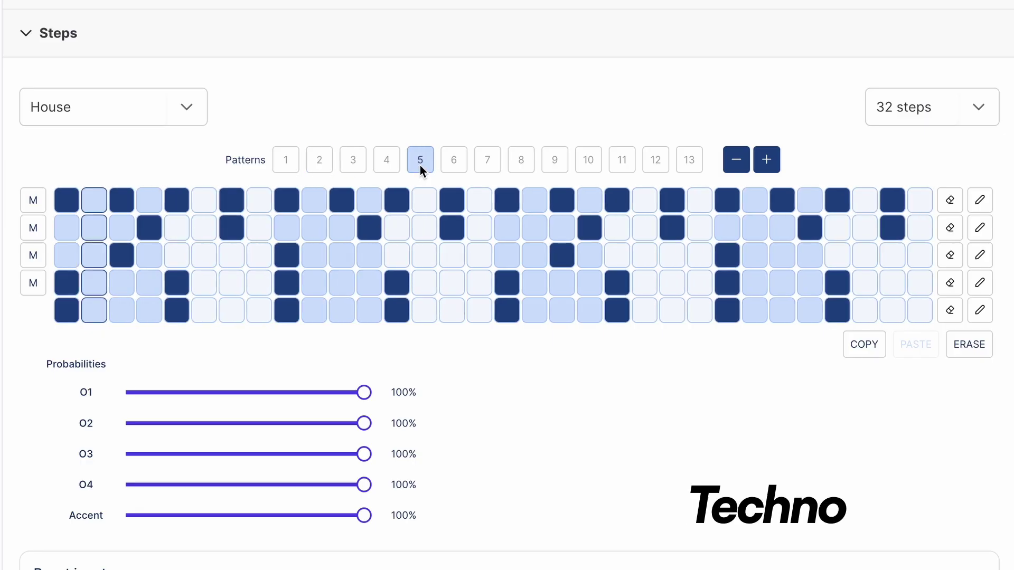
Step: Switch to the Techno preset and view its patterns 2 and 4
click(169, 121)
click(80, 216)
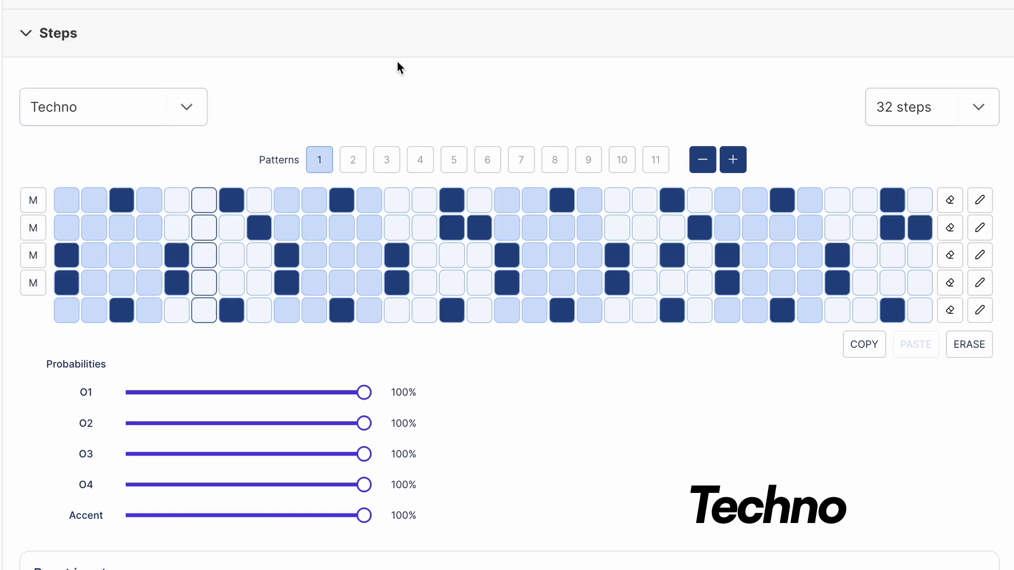
click(355, 160)
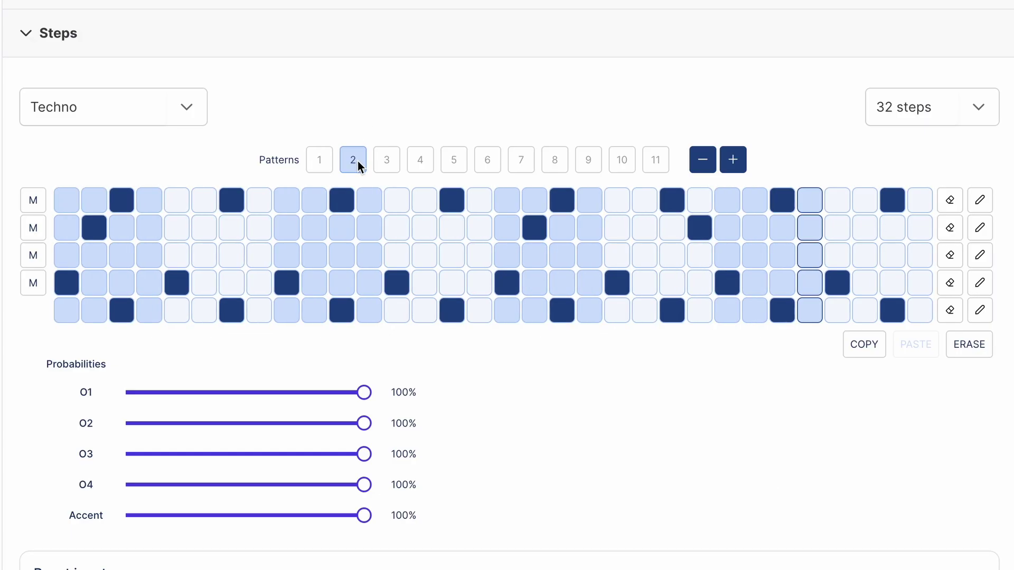
click(425, 165)
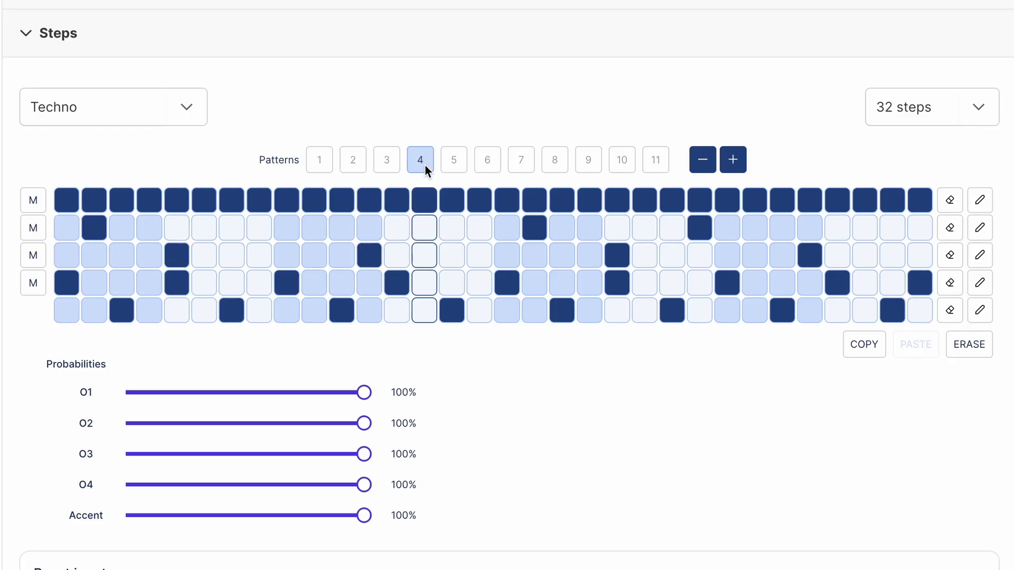
Step: Switch to Drum & Bass pattern 2, then to Grids patterns 2 and 3
click(181, 117)
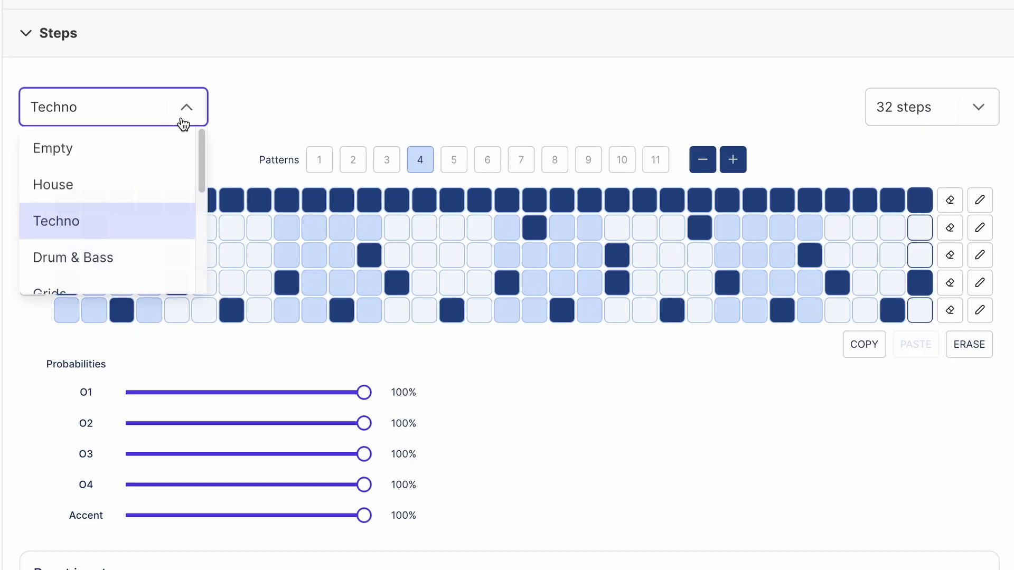
click(50, 259)
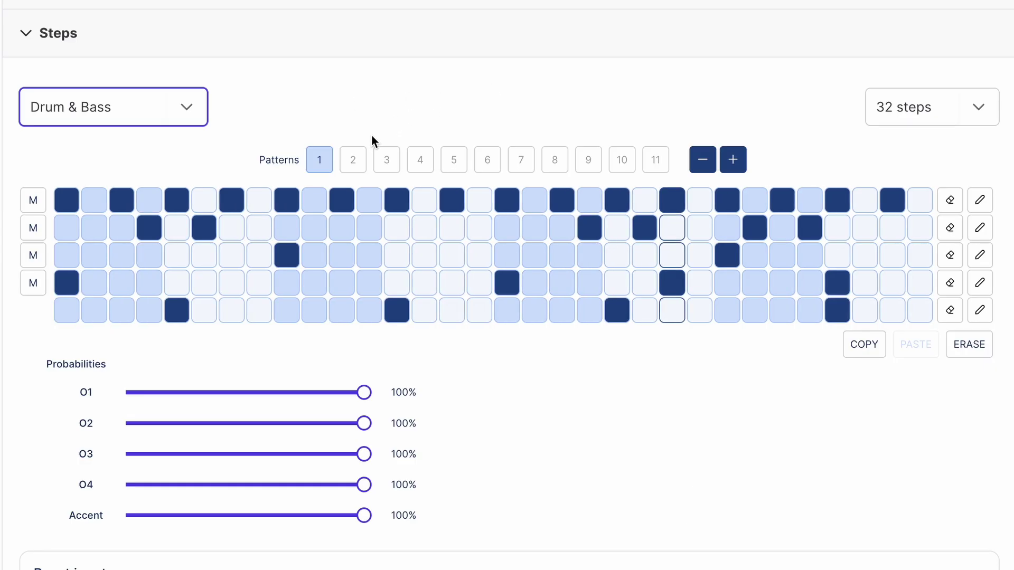
click(354, 160)
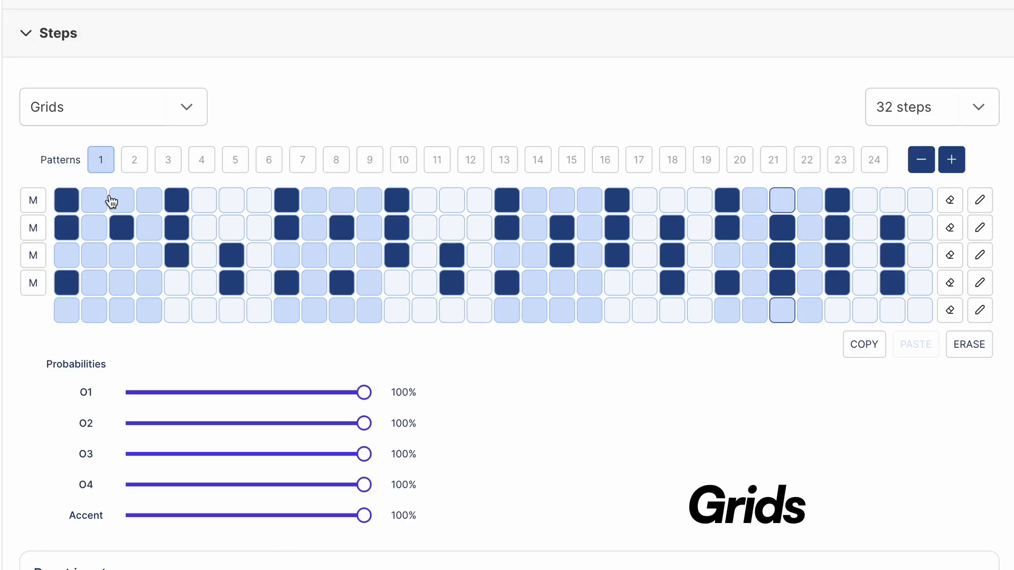
click(138, 161)
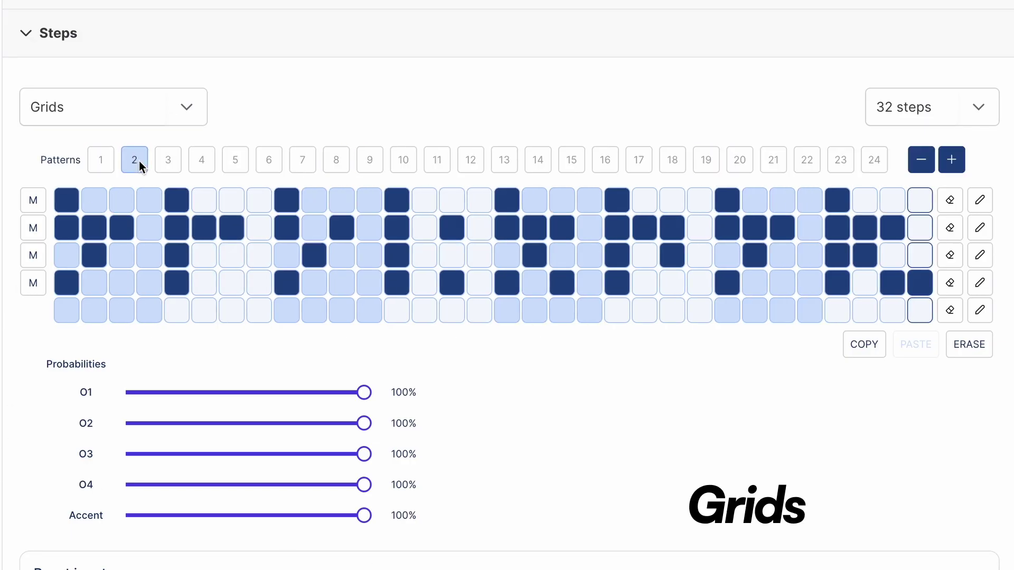
click(170, 160)
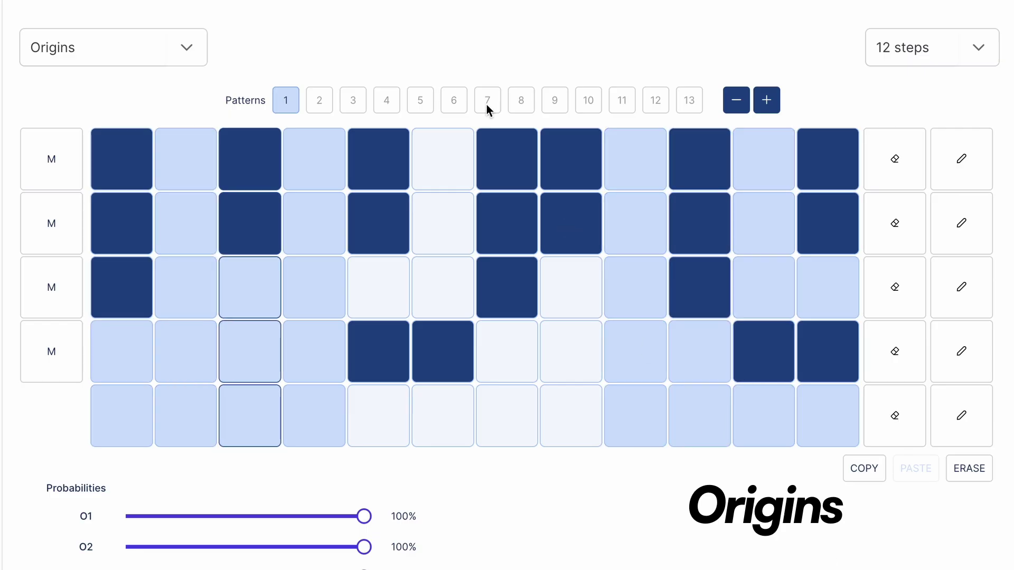
Step: Load Origins pattern 9, Flamenco patterns 2, 5 and 10, and Euclidean patterns 5 and 6
click(555, 101)
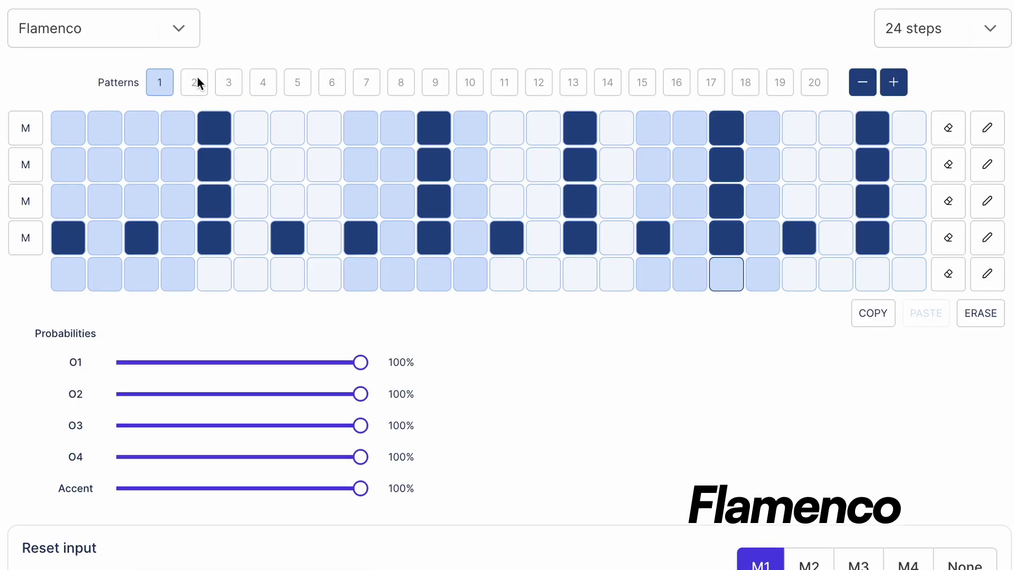
click(198, 78)
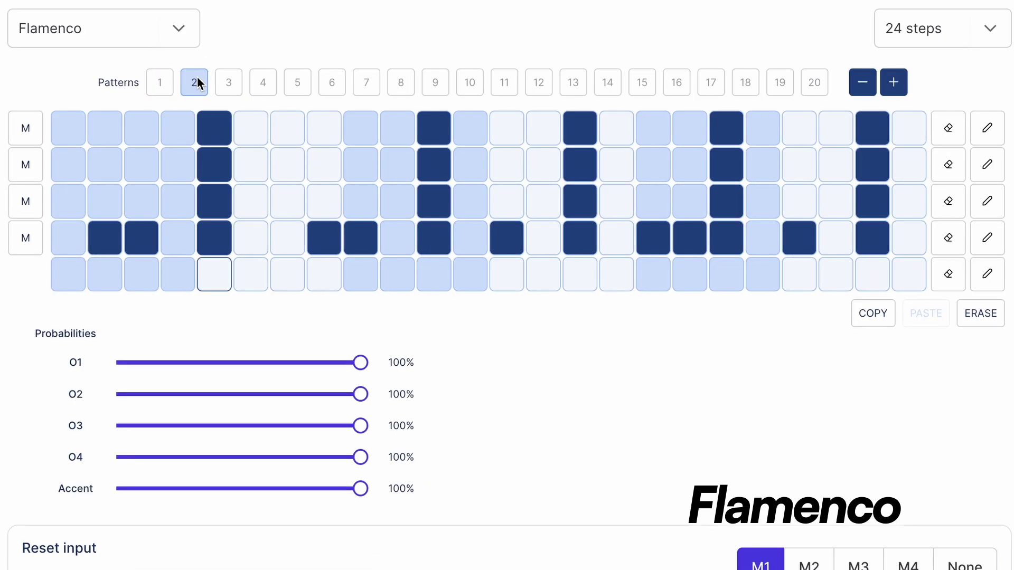
click(295, 83)
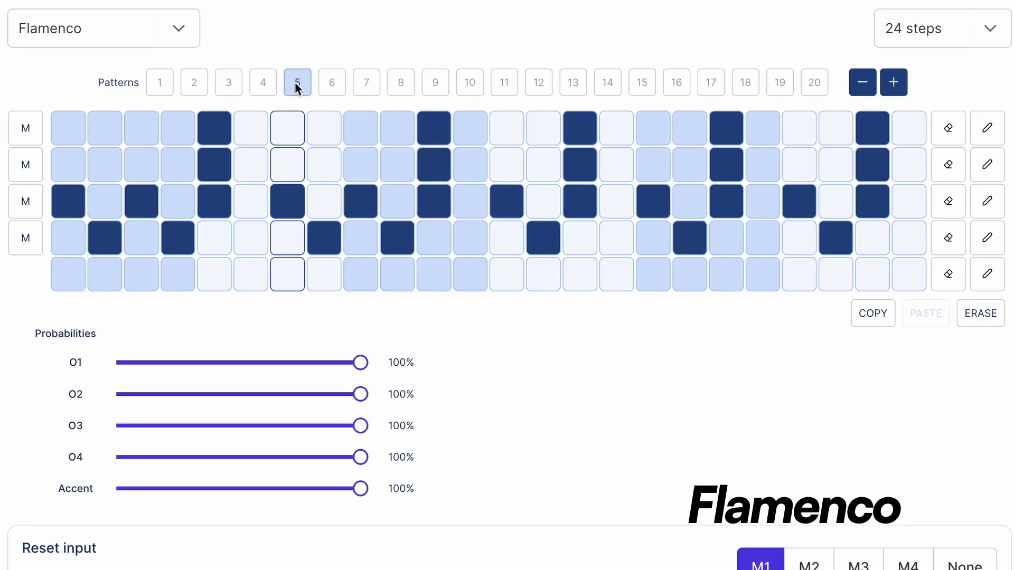
click(475, 79)
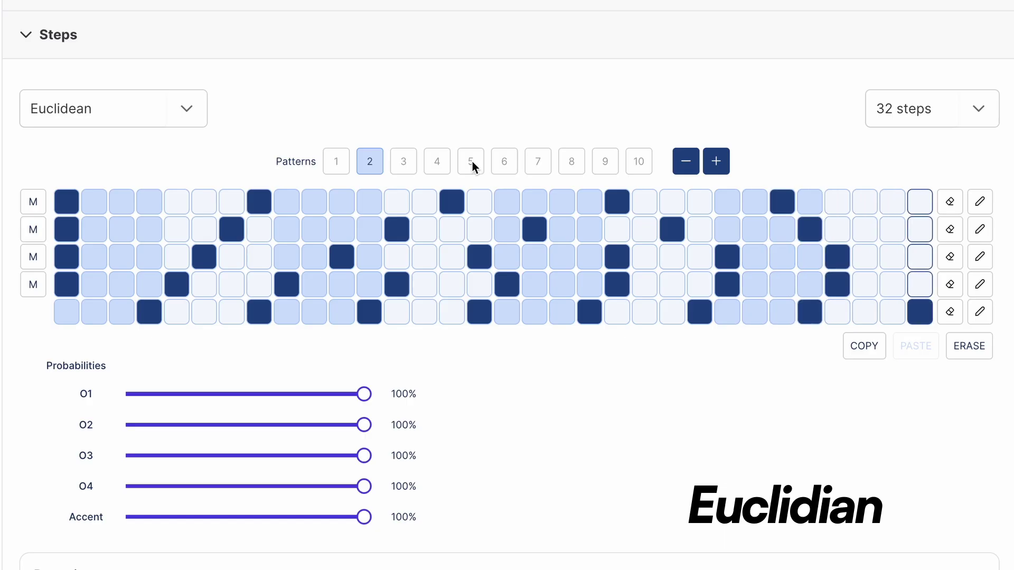
click(472, 160)
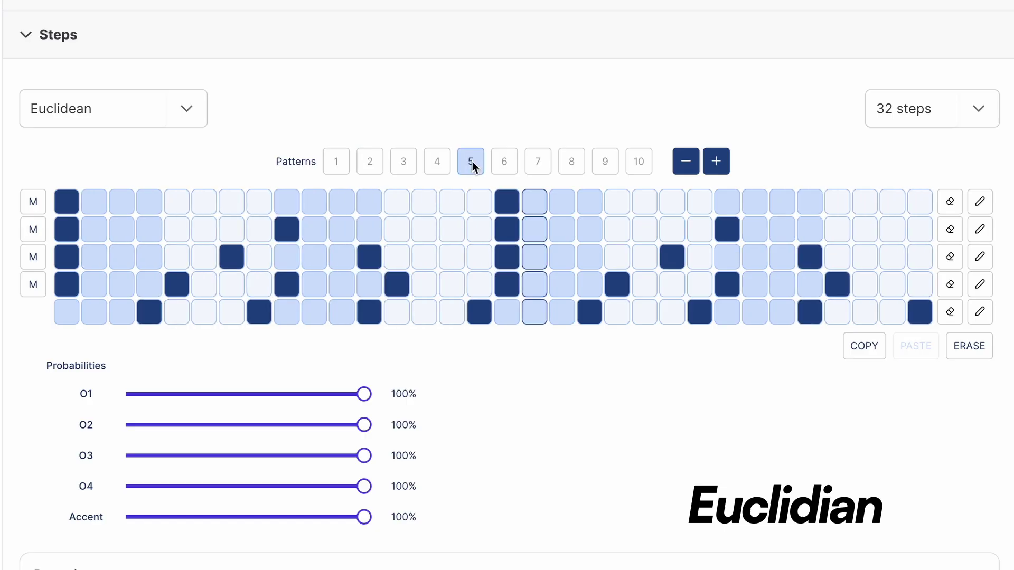
click(508, 159)
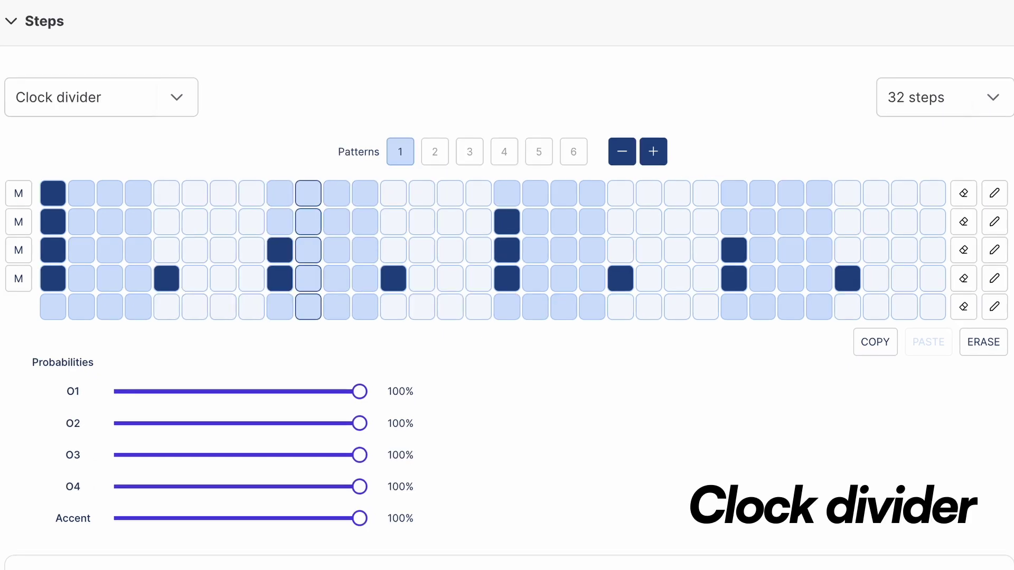
Step: Step through Clock divider patterns 2 to 6, then return to pattern 1
click(439, 153)
click(471, 153)
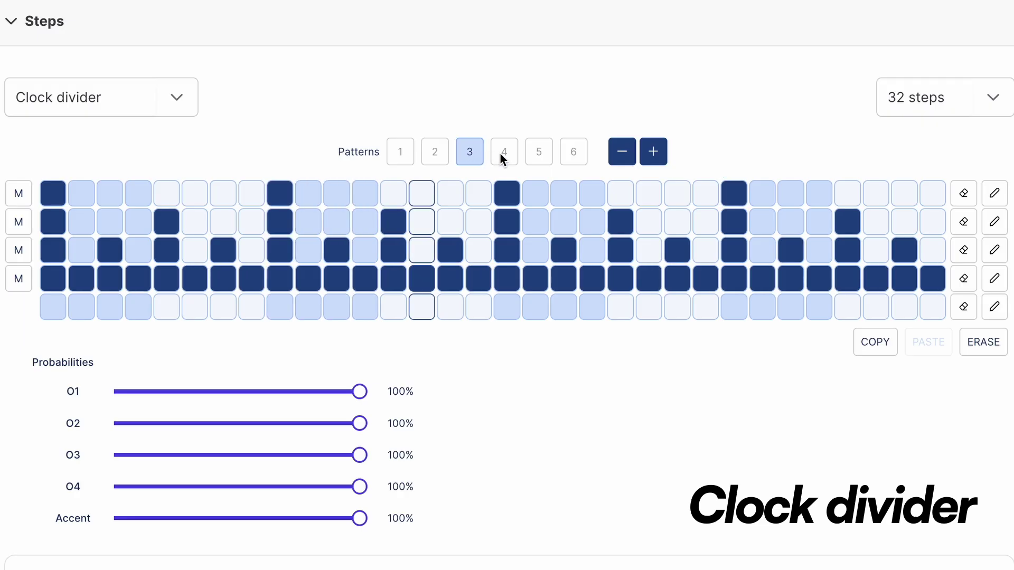
click(502, 153)
click(539, 154)
click(574, 153)
click(403, 154)
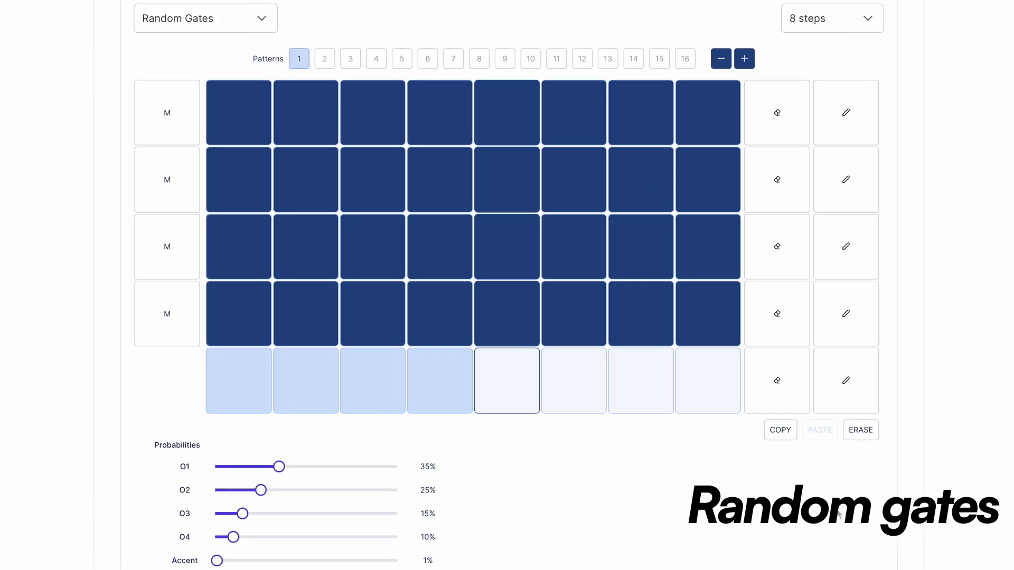
Step: Cycle through Random Gates patterns 1 to 16, then settle on pattern 12
click(326, 60)
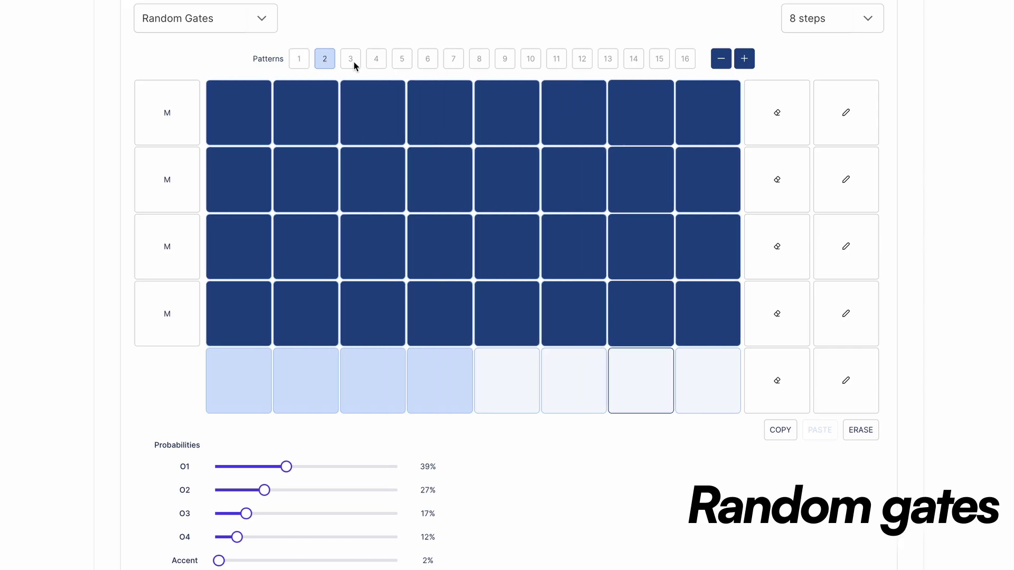
click(351, 59)
click(376, 59)
click(402, 59)
click(427, 59)
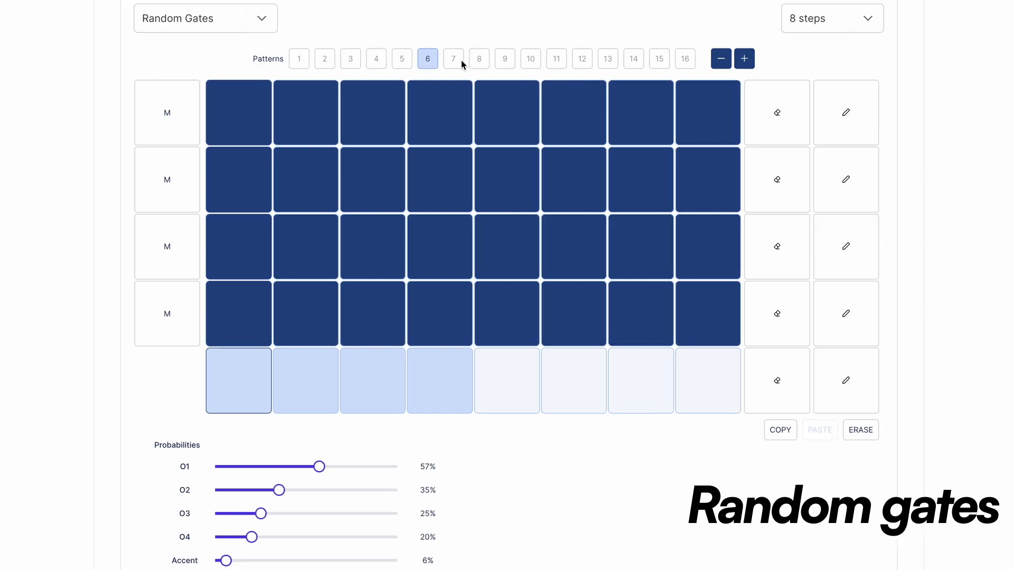
click(453, 59)
click(478, 59)
click(505, 59)
click(530, 59)
click(557, 59)
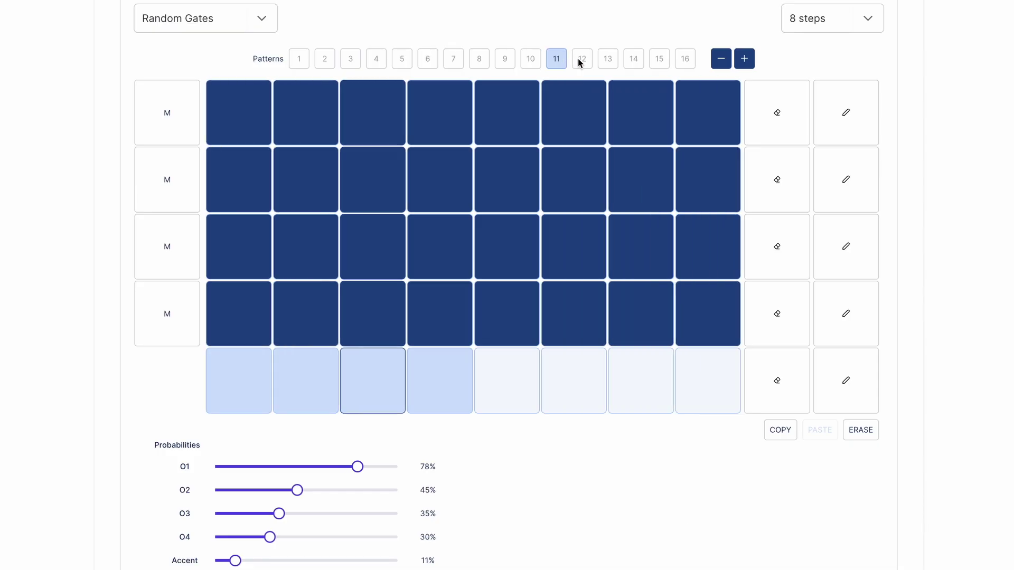
click(582, 60)
click(608, 59)
click(634, 59)
click(659, 59)
click(684, 59)
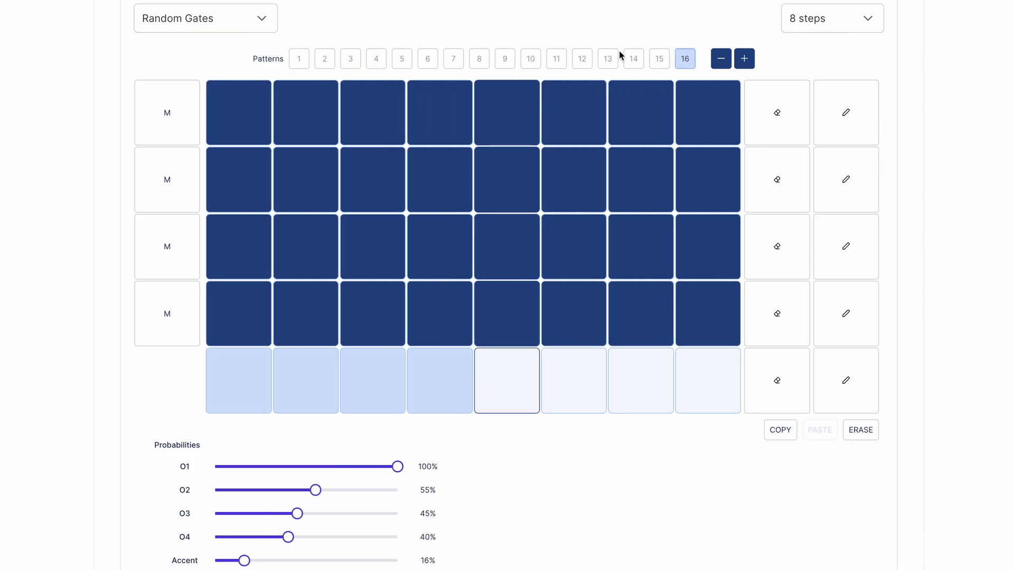
click(299, 59)
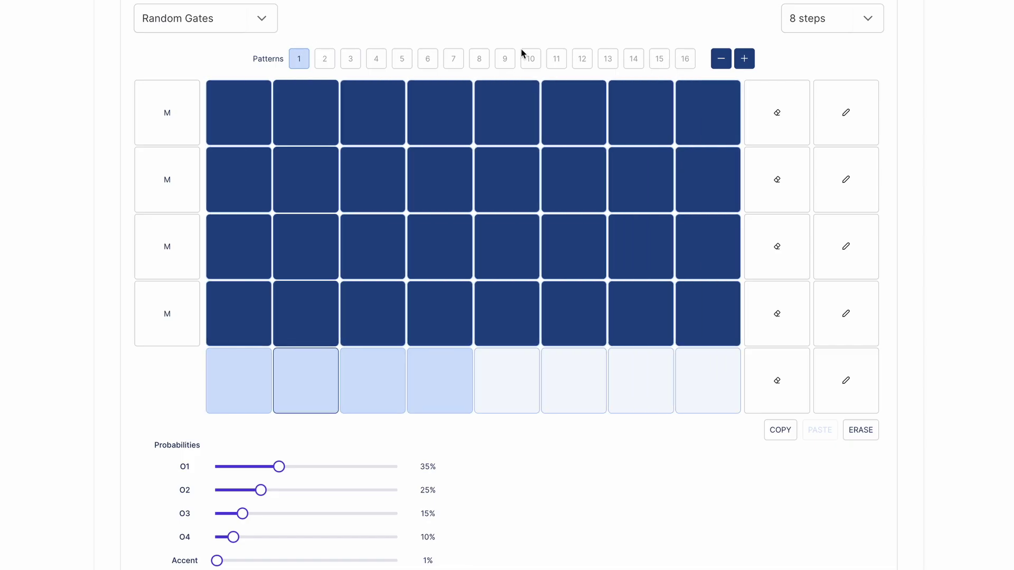
click(582, 59)
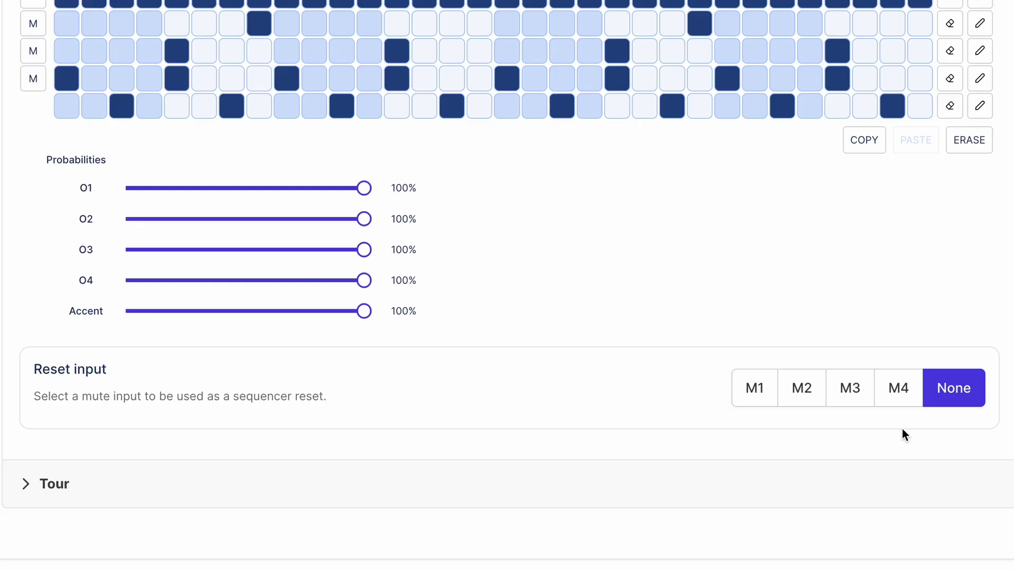
click(747, 409)
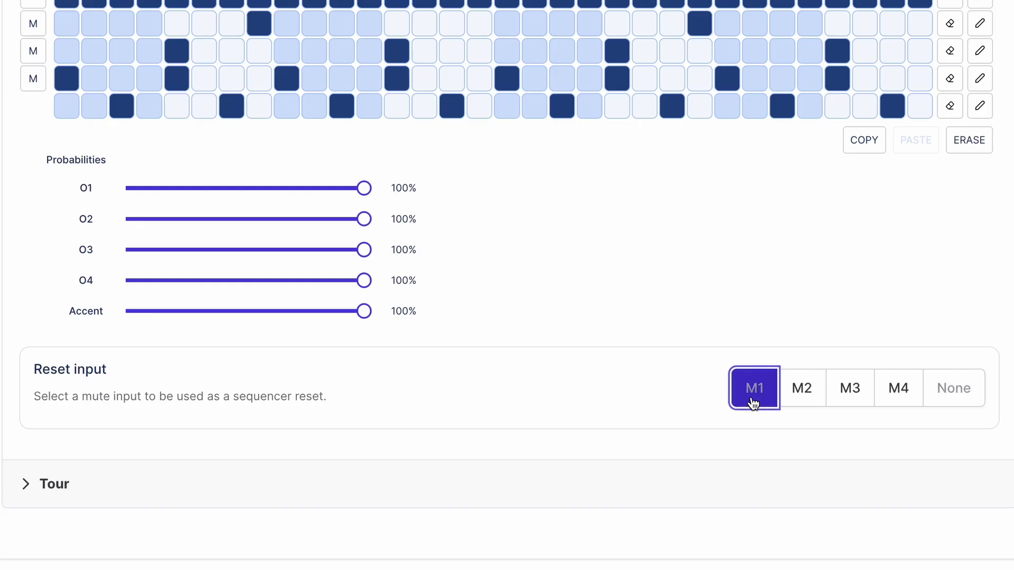
click(801, 404)
click(843, 404)
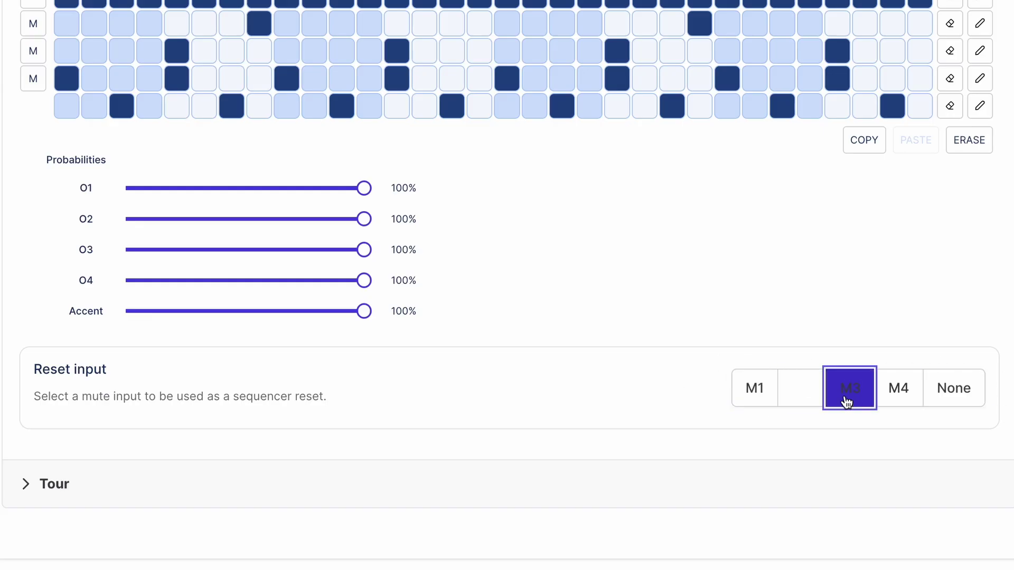
click(908, 406)
click(959, 401)
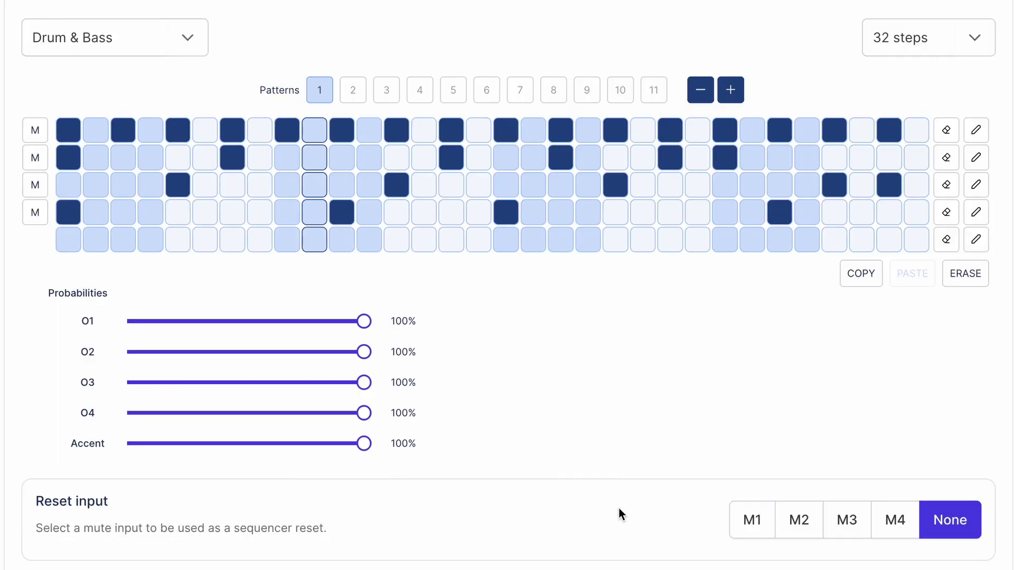
Step: Set Drum & Bass pattern 1 probabilities to O1 68%, O2 62% and O3 50%
drag(364, 321, 289, 322)
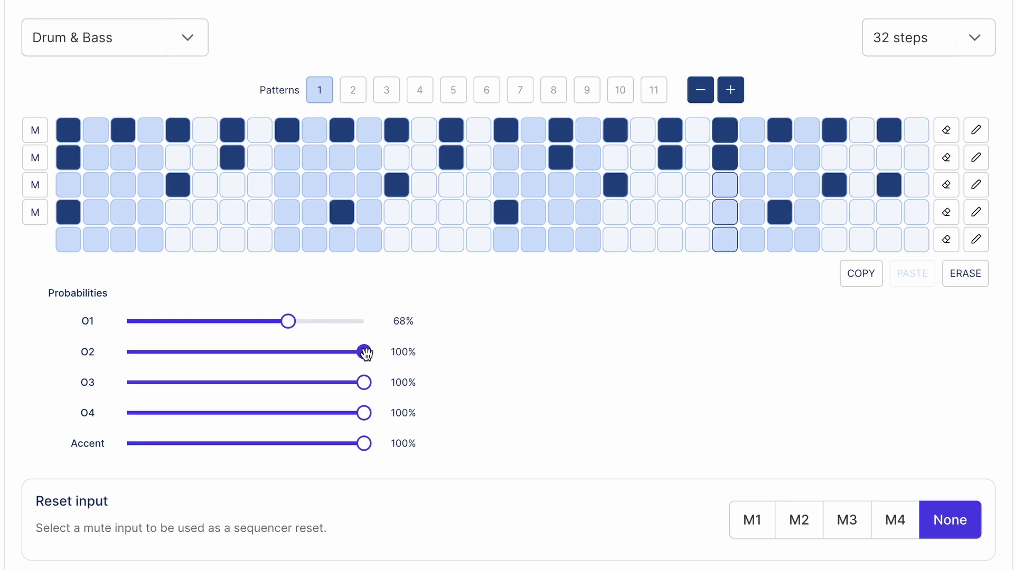
drag(363, 352, 273, 352)
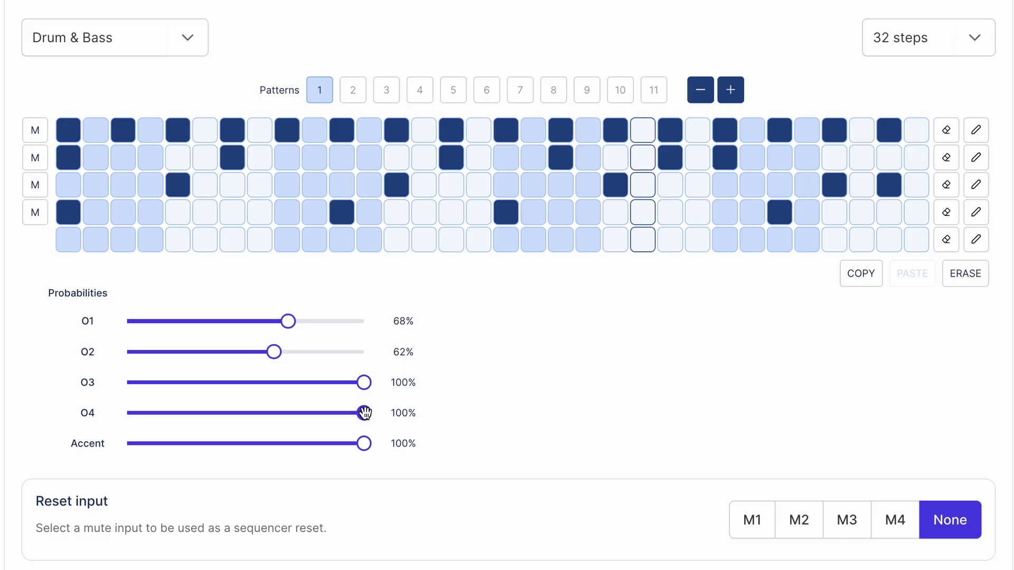
drag(364, 382, 245, 383)
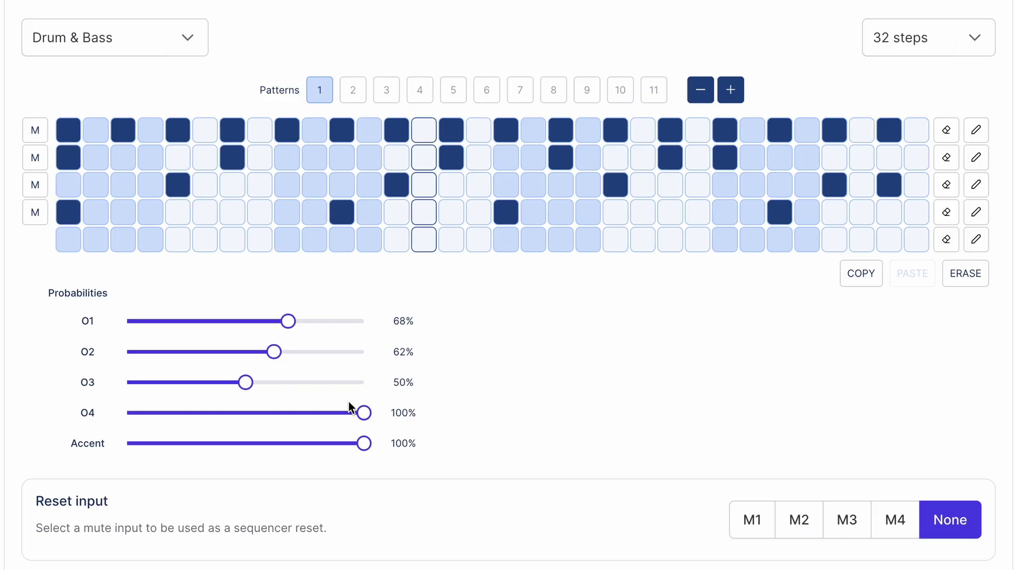